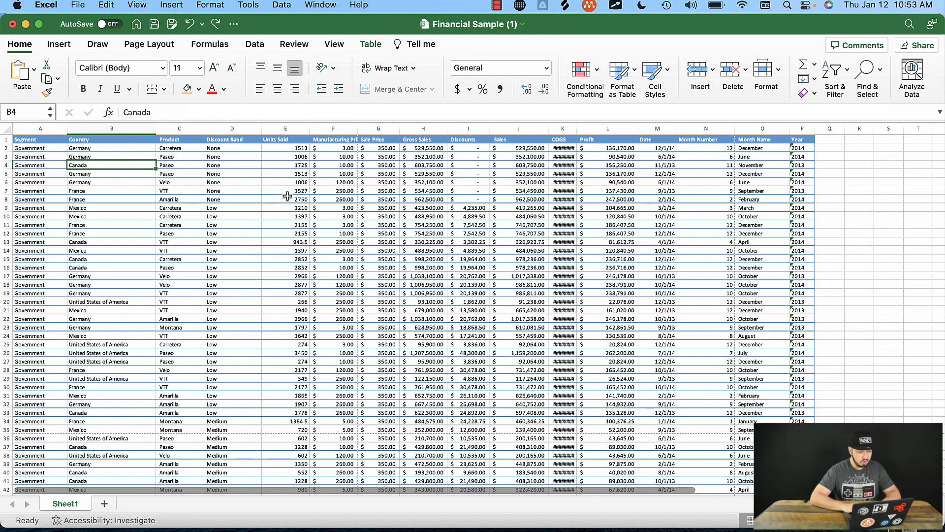
pyautogui.click(46, 171)
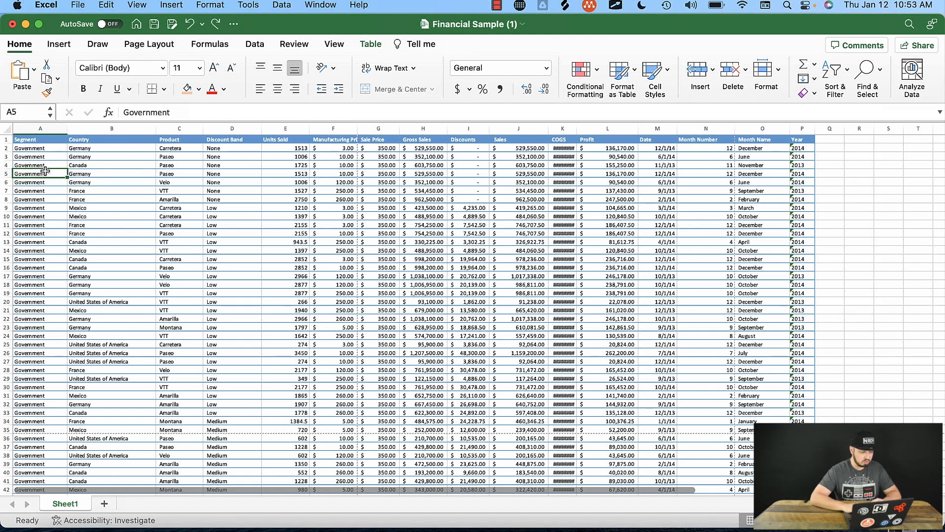
pyautogui.click(97, 175)
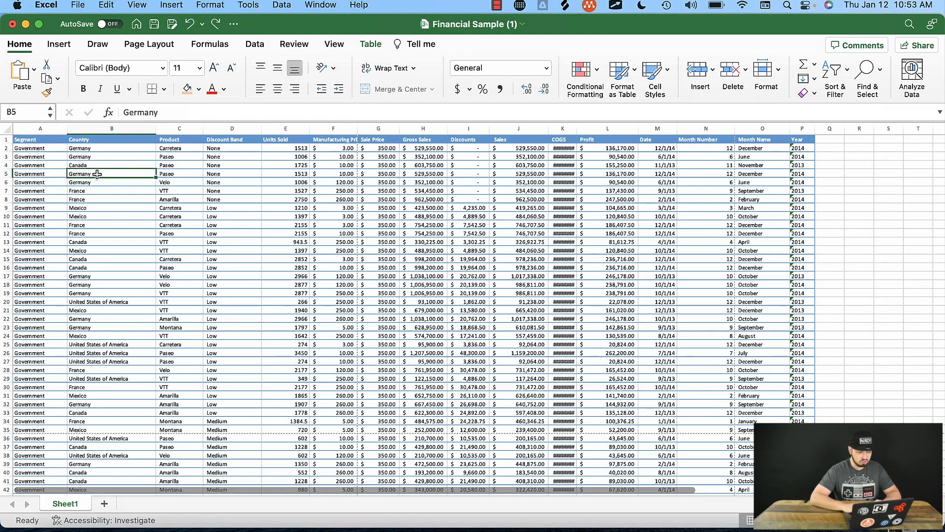
pyautogui.click(173, 176)
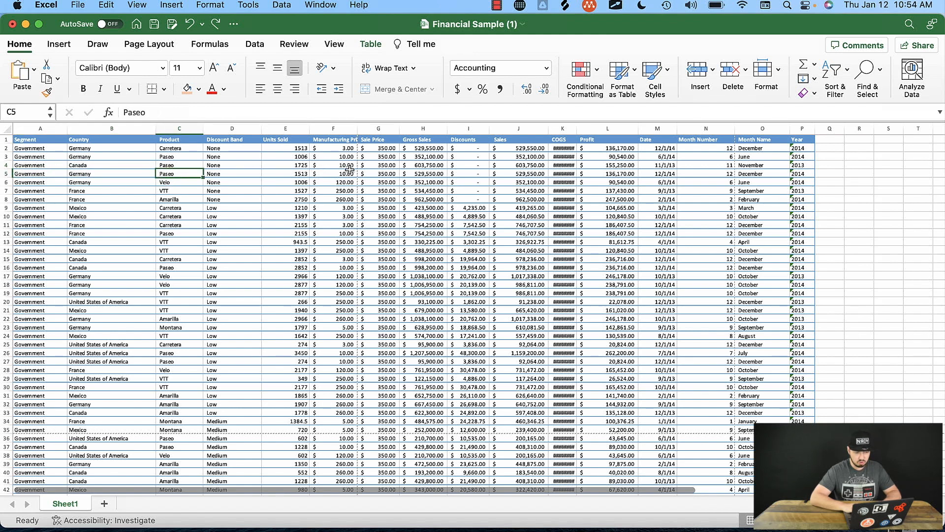
pyautogui.click(423, 129)
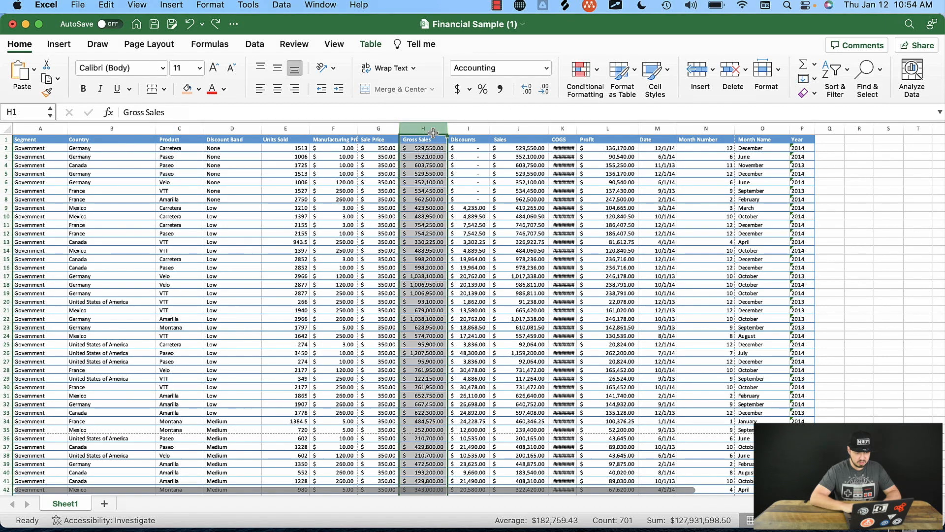
pyautogui.click(425, 190)
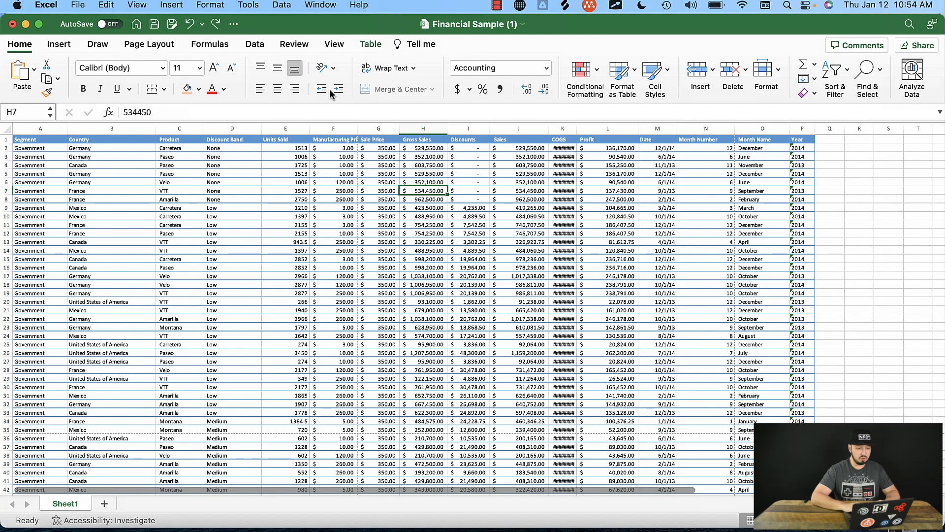
# - Sort the table by the Gross Sales column from largest to smallest
pyautogui.click(255, 45)
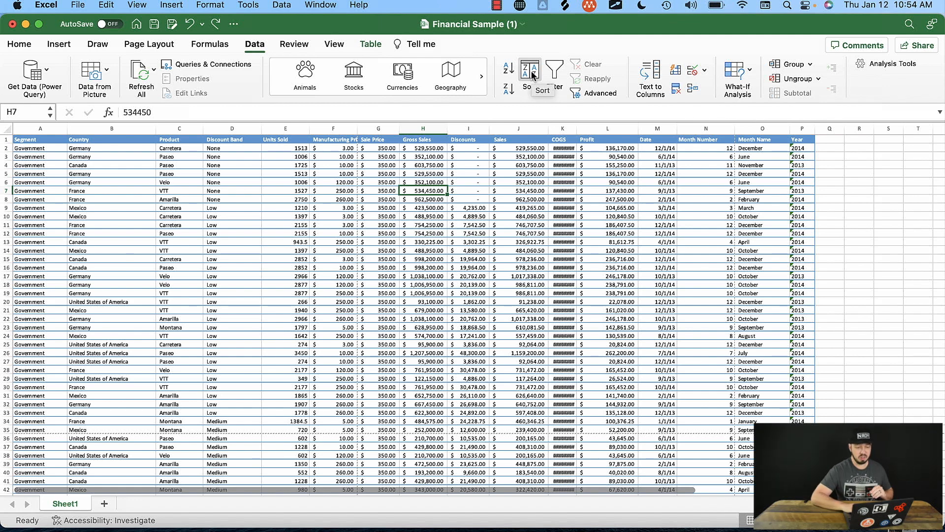
pyautogui.click(432, 158)
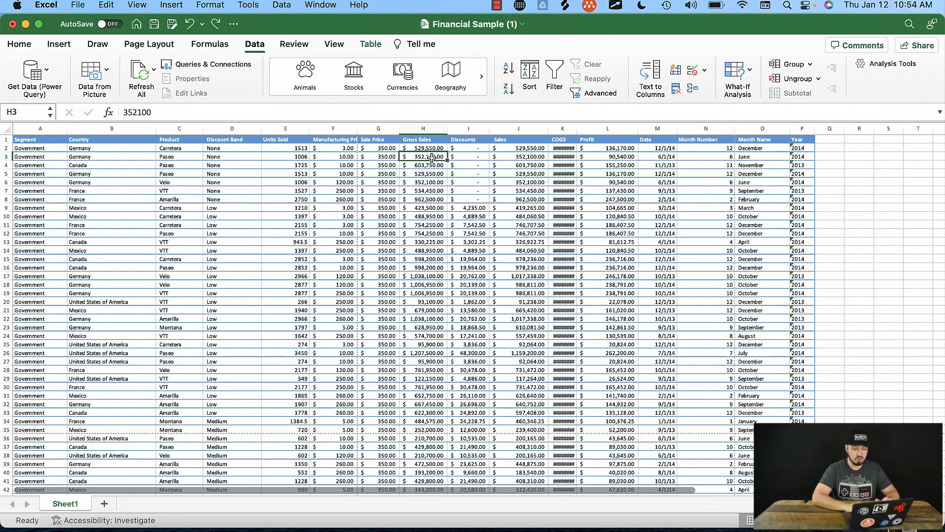
pyautogui.click(431, 241)
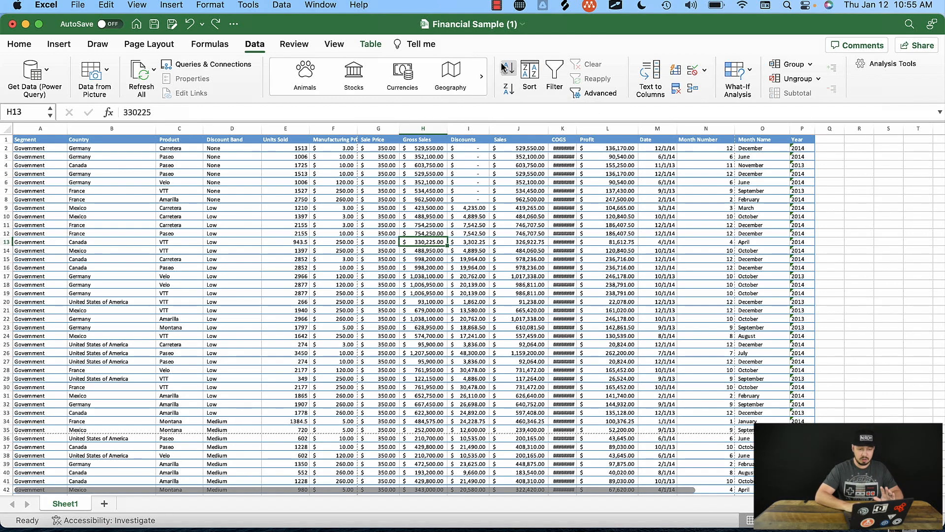
pyautogui.click(508, 92)
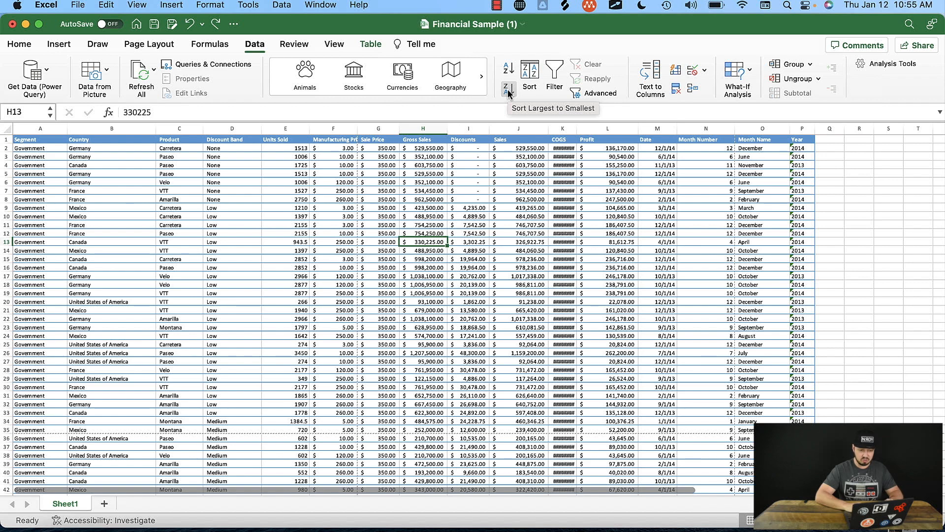
pyautogui.click(508, 92)
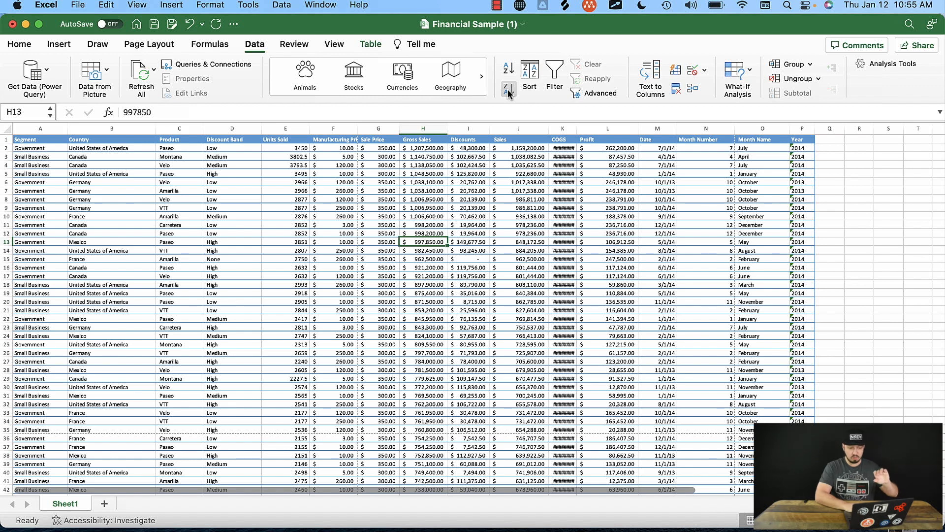
# - Review the order of the Gross Sales values from the first record down through the lower rows
pyautogui.click(441, 148)
pyautogui.scroll(-10, 425, 308)
pyautogui.scroll(-20, 426, 307)
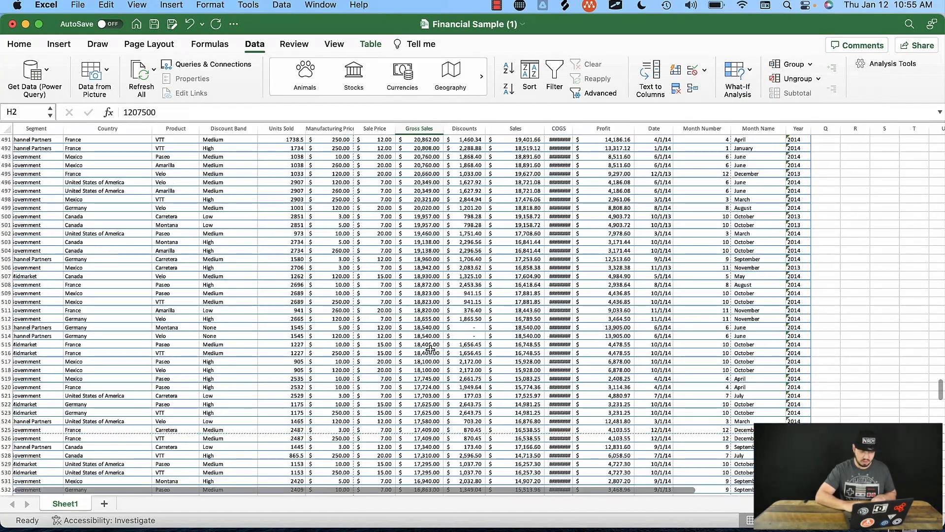
pyautogui.click(430, 349)
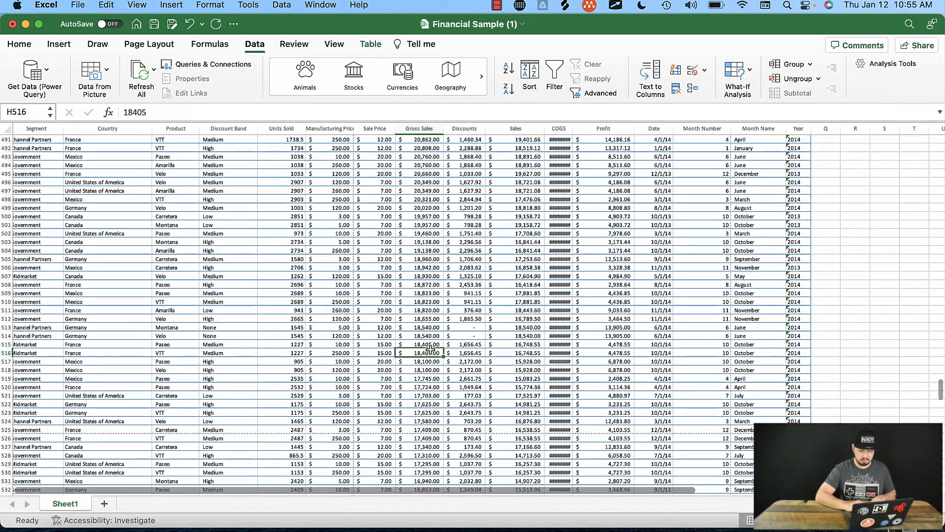
pyautogui.scroll(20, 430, 349)
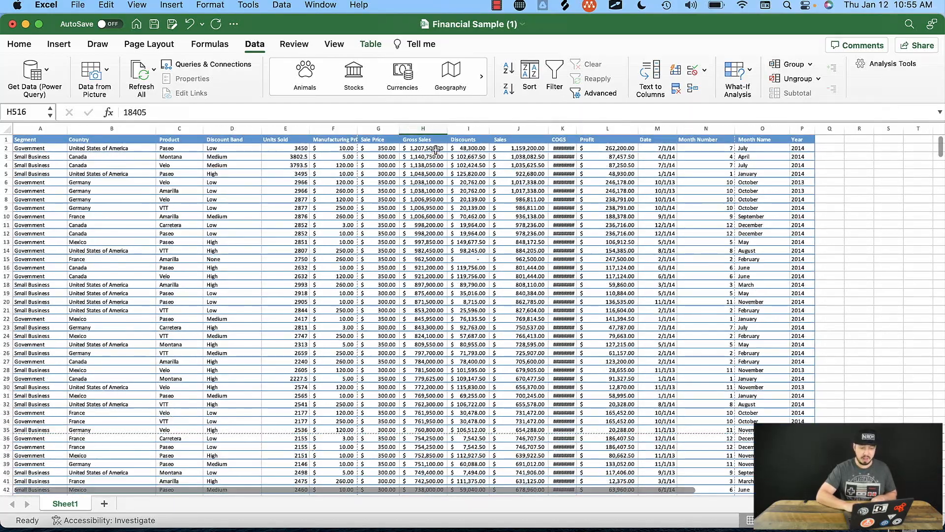
pyautogui.click(433, 149)
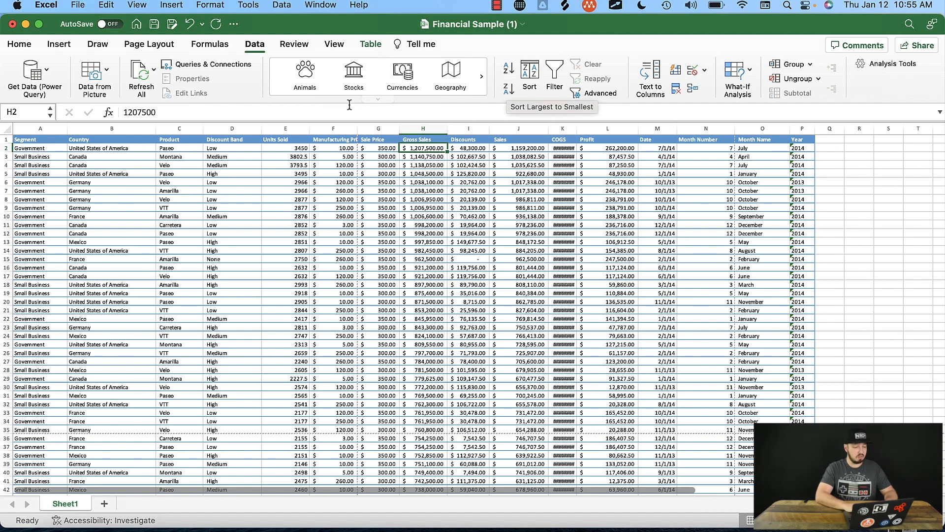
# - Sort the table by the Country column from A to Z
pyautogui.click(110, 160)
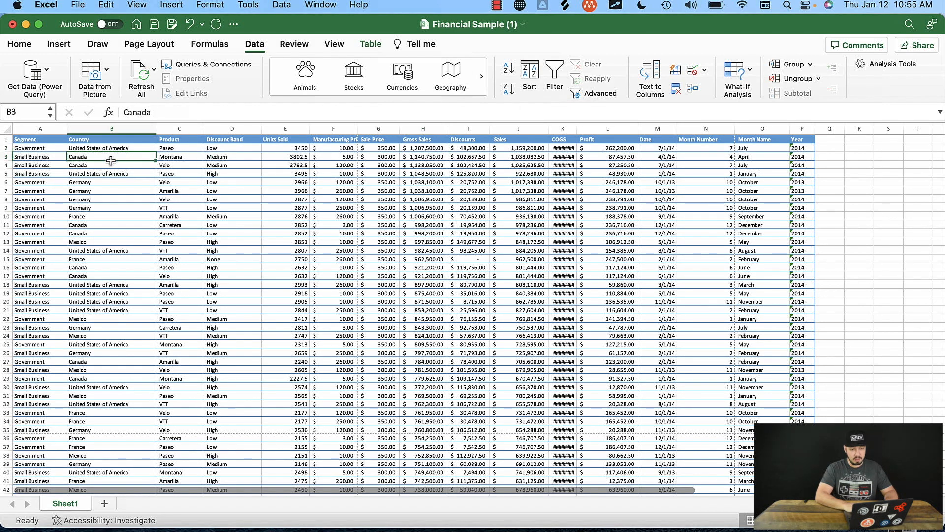
pyautogui.click(513, 74)
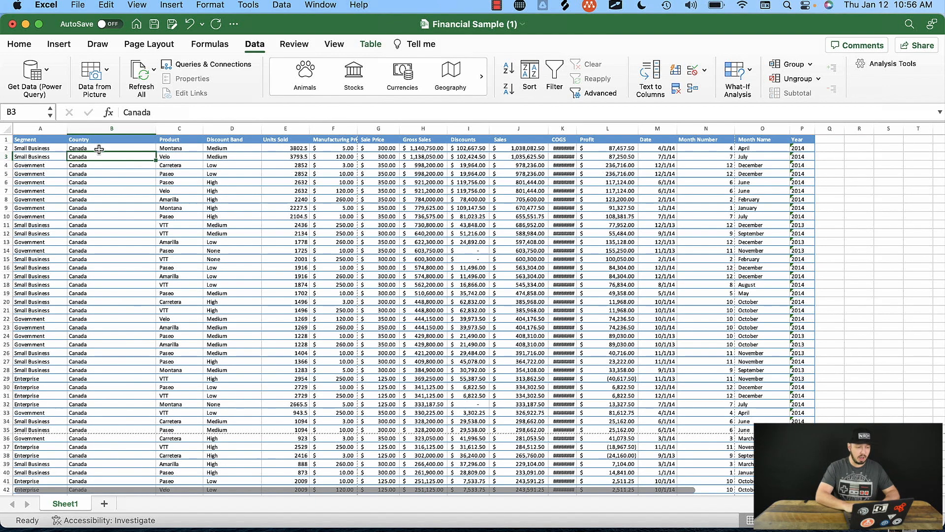
# - Check the Country and Gross Sales values in the first rows of the sorted table
pyautogui.moveTo(94, 148); pyautogui.dragTo(97, 448)
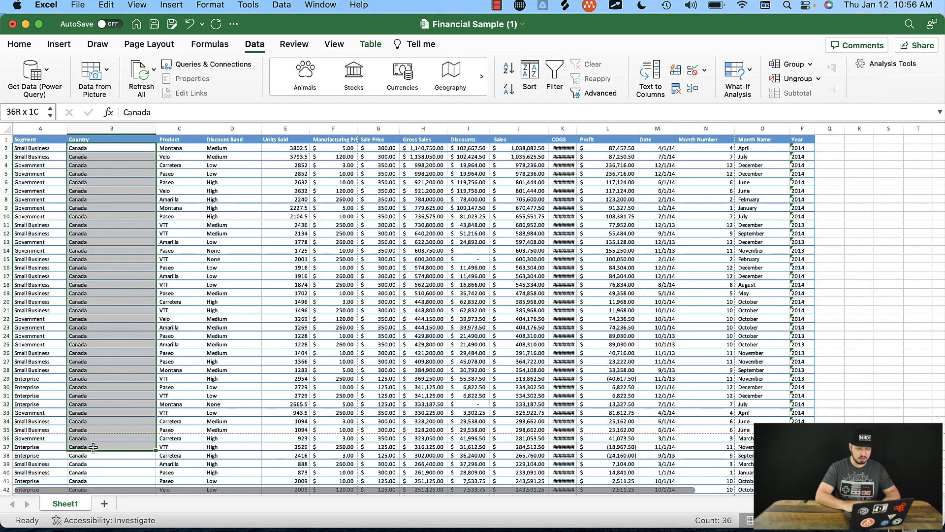
pyautogui.click(429, 149)
pyautogui.moveTo(428, 149); pyautogui.dragTo(432, 470)
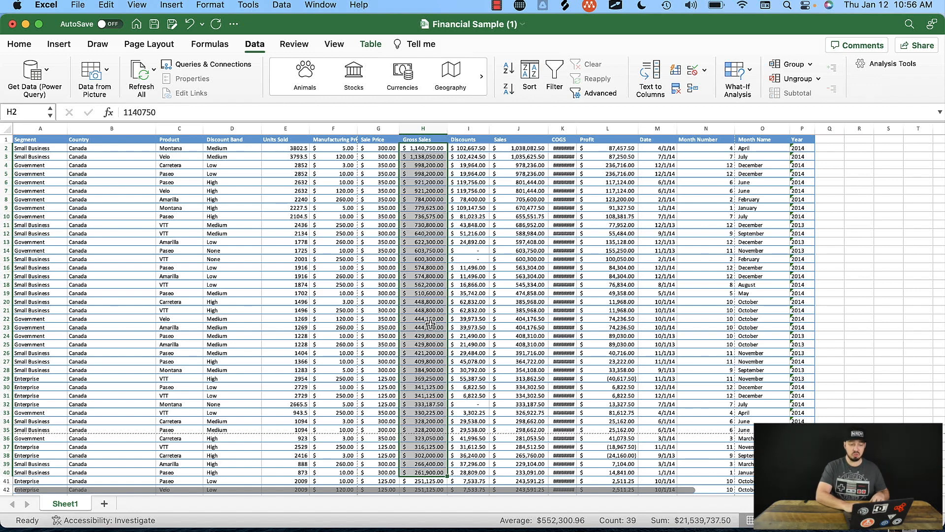
pyautogui.click(412, 157)
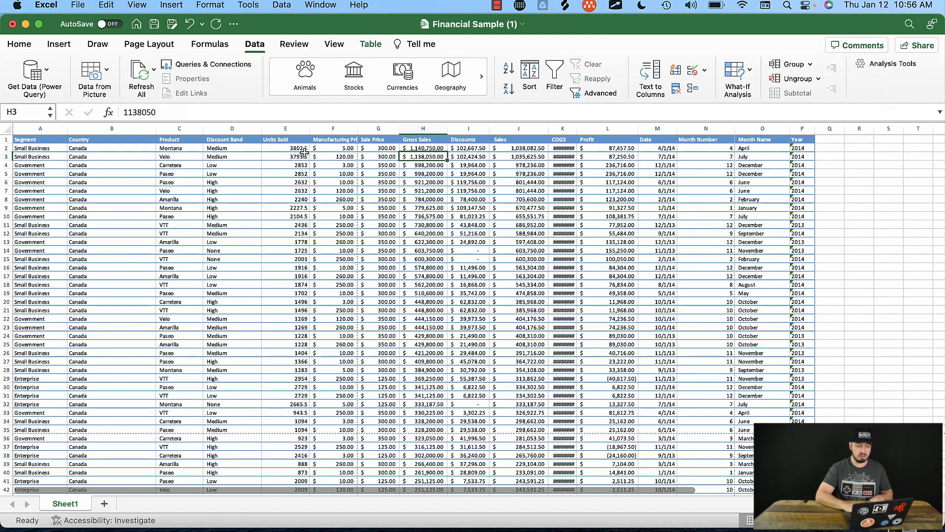
pyautogui.click(414, 148)
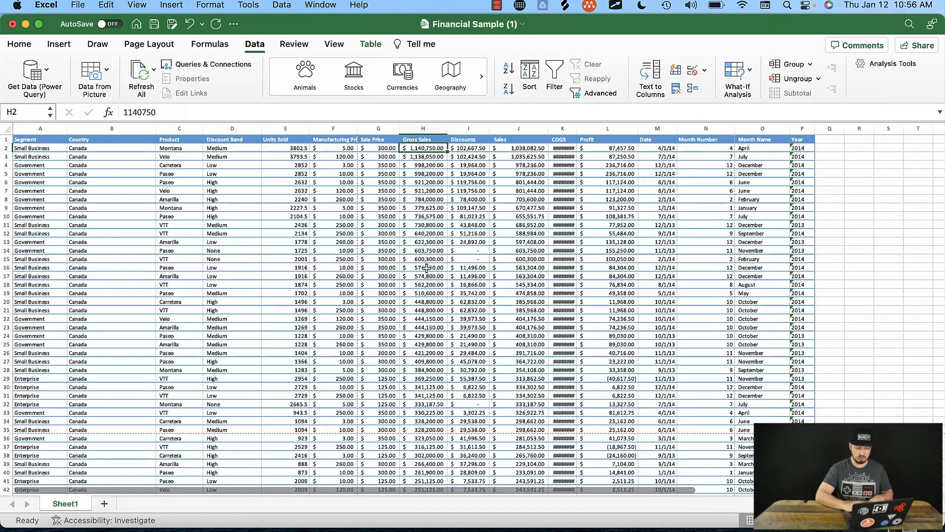
# - Find where the Canada records give way to France and compare the two adjoining rows from Segment to Gross Sales
pyautogui.scroll(-20, 426, 268)
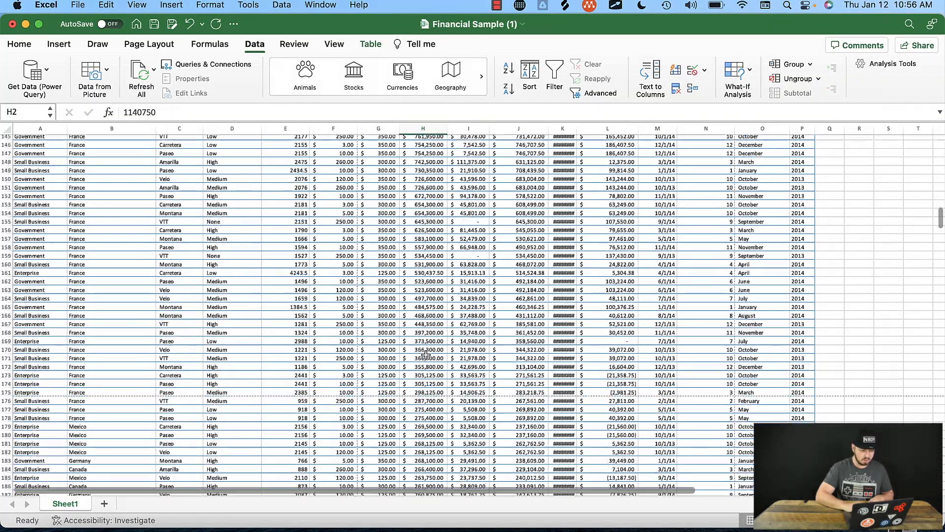
pyautogui.scroll(6, 426, 353)
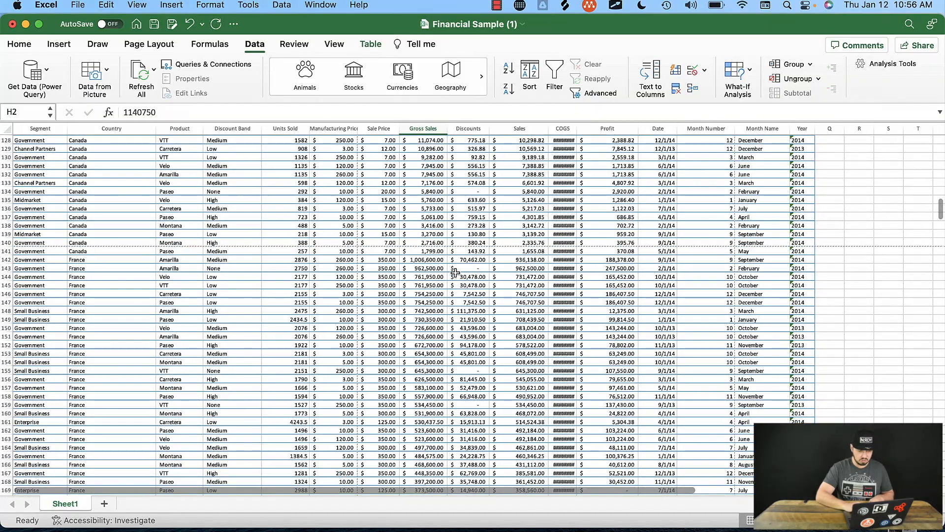
pyautogui.click(433, 252)
pyautogui.hotkey('shift', 'Left')
pyautogui.hotkey('shift', 'Left')
pyautogui.hotkey('shift', 'Left')
pyautogui.hotkey('shift', 'Left')
pyautogui.hotkey('shift', 'Left')
pyautogui.hotkey('shift', 'Left')
pyautogui.hotkey('shift', 'Left')
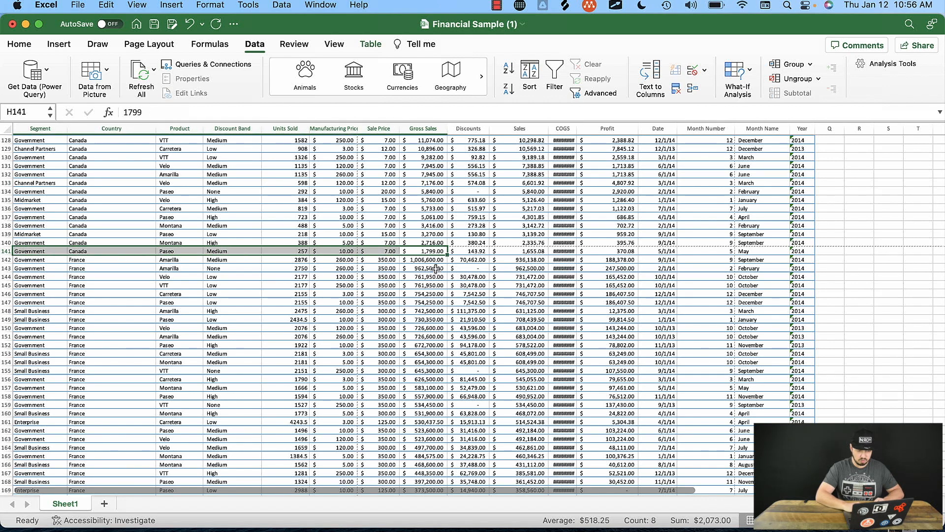
pyautogui.click(430, 261)
pyautogui.moveTo(430, 261); pyautogui.dragTo(44, 257)
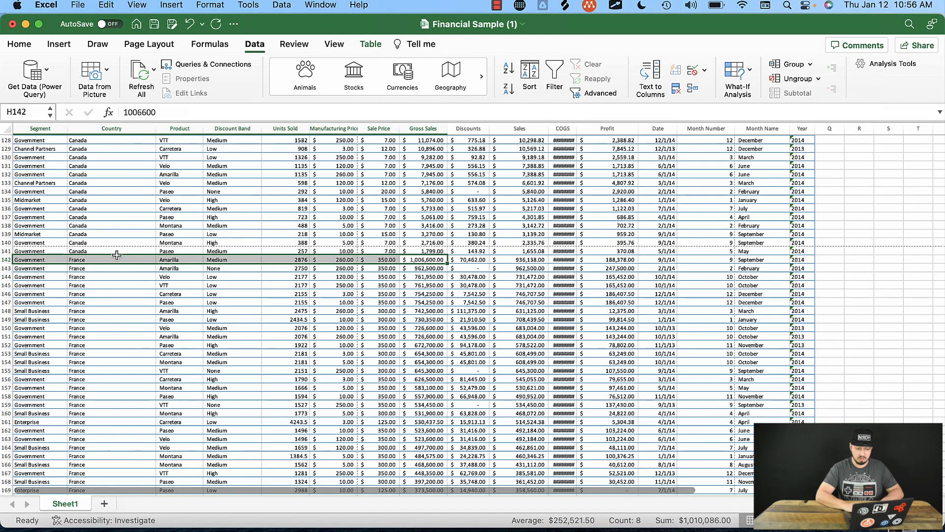
pyautogui.scroll(20, 377, 212)
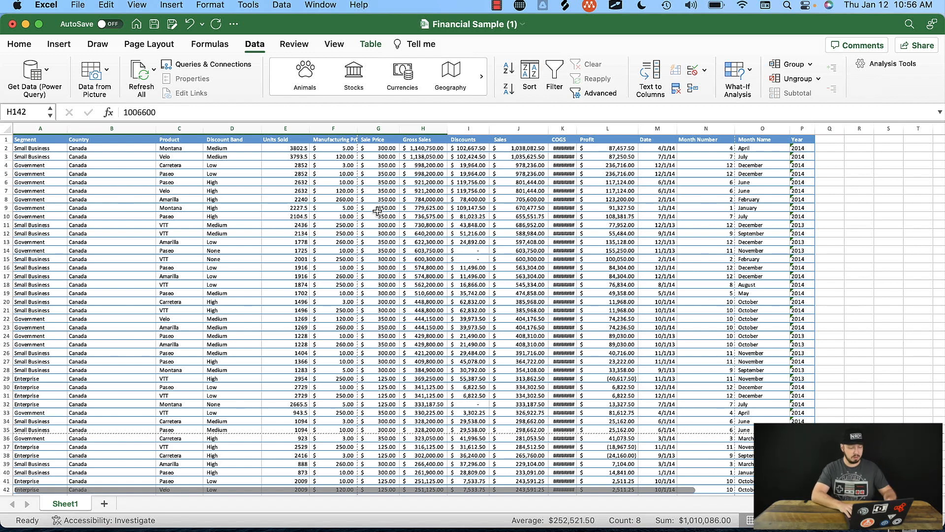
# - Undo the Country and Gross Sales sorts of the table
pyautogui.press('super+a')
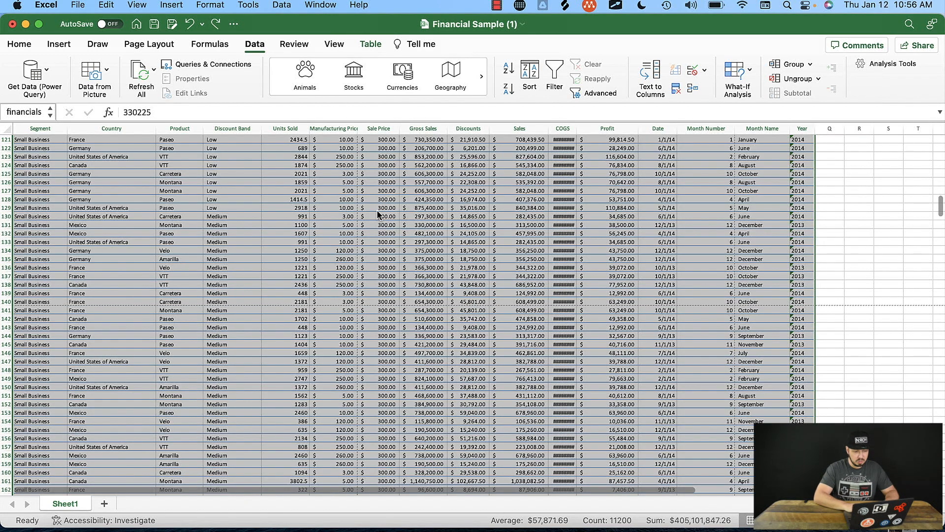
pyautogui.click(327, 191)
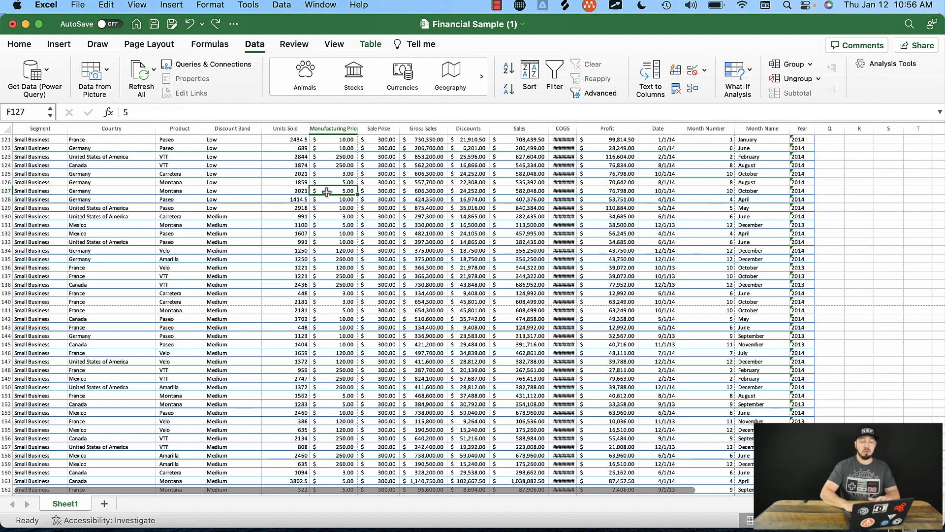
# - Start a custom sort of the table with Country values ordered A to Z as the first level
pyautogui.click(527, 82)
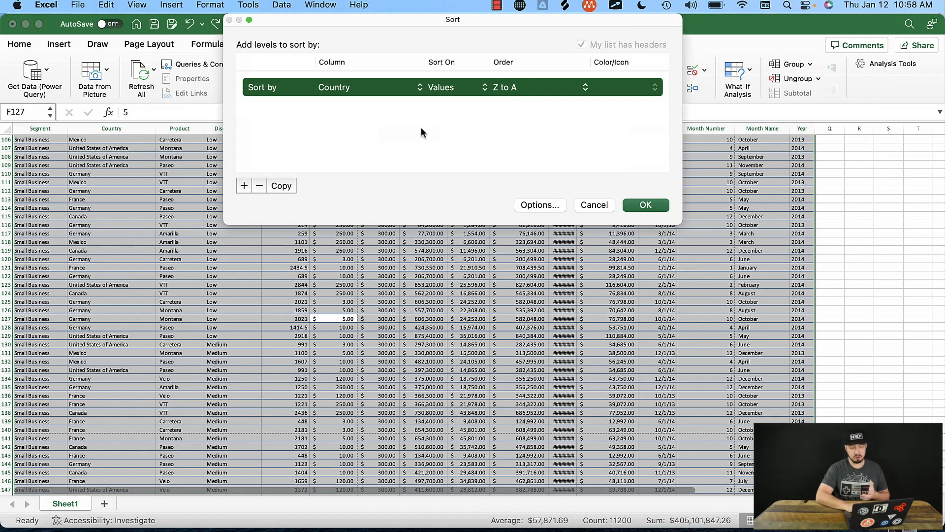
pyautogui.click(507, 90)
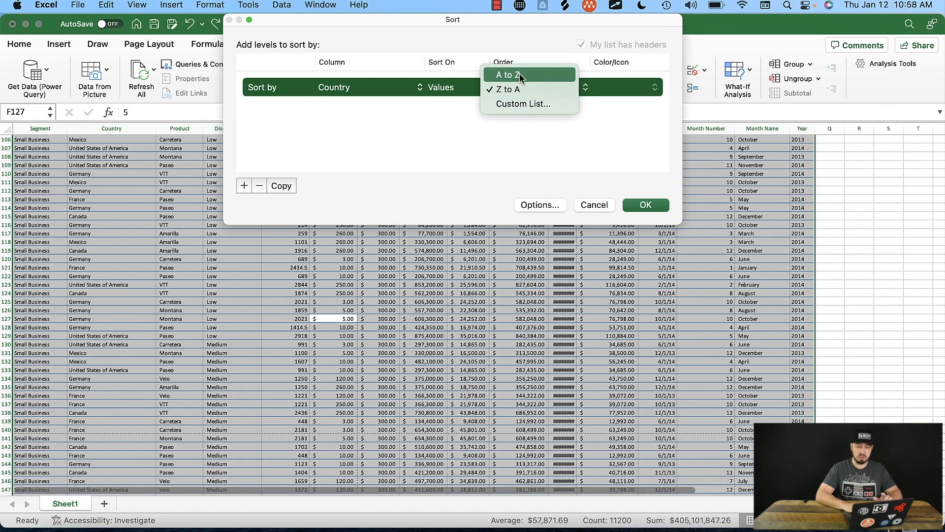
pyautogui.click(519, 73)
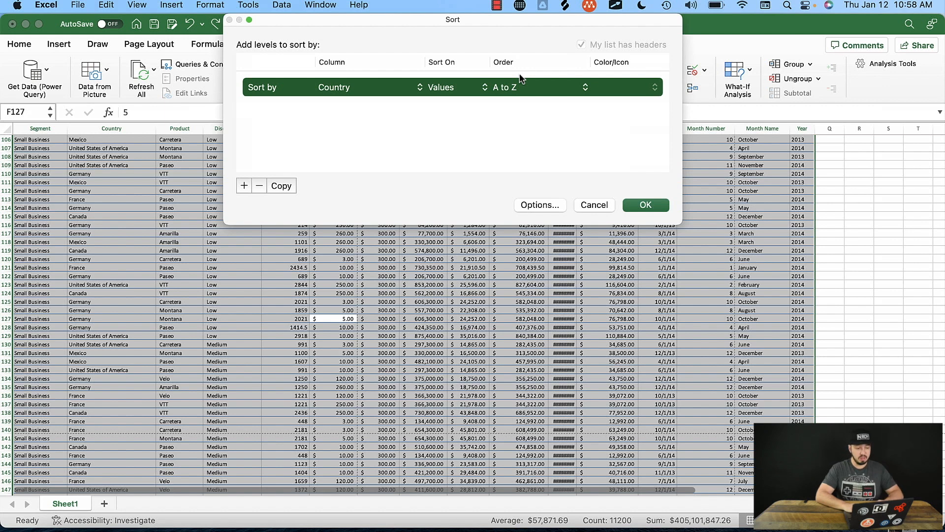
# - Add a second sort level on Gross Sales values, ordered Largest to Smallest
pyautogui.click(243, 186)
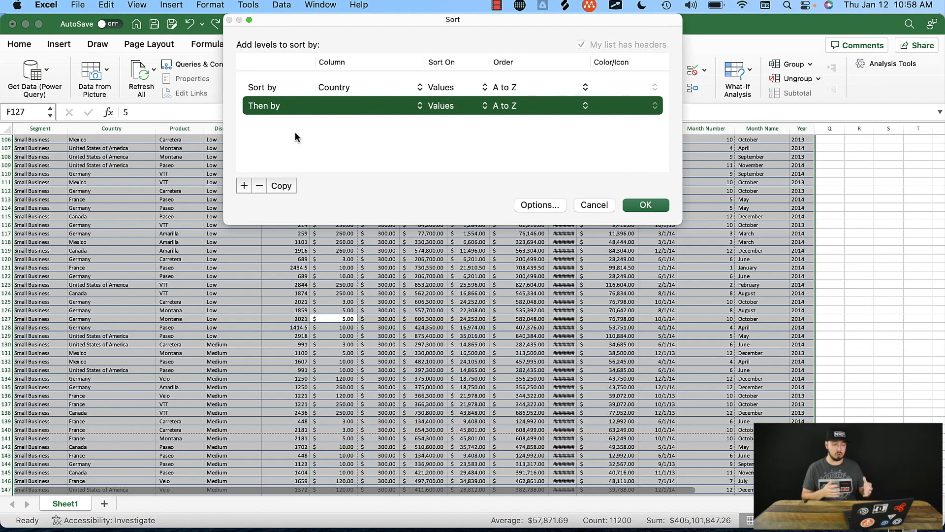
pyautogui.click(347, 108)
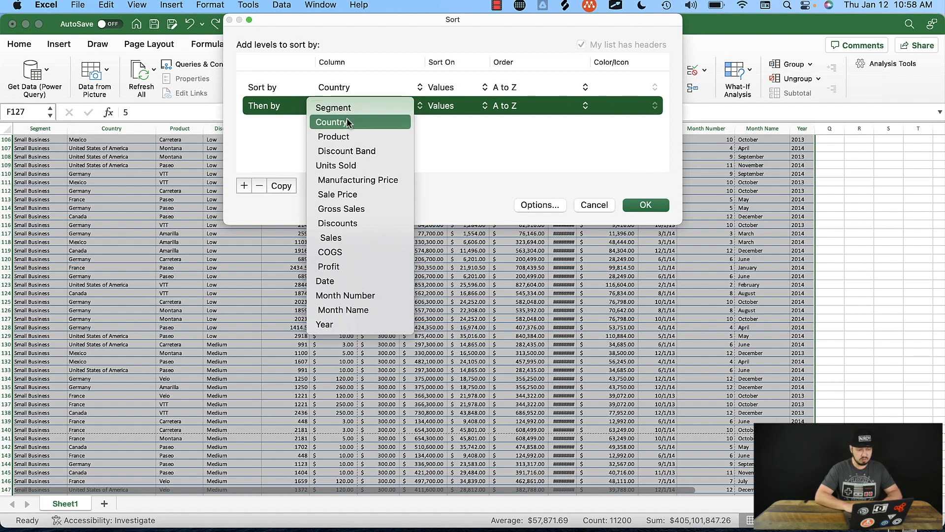
pyautogui.click(362, 208)
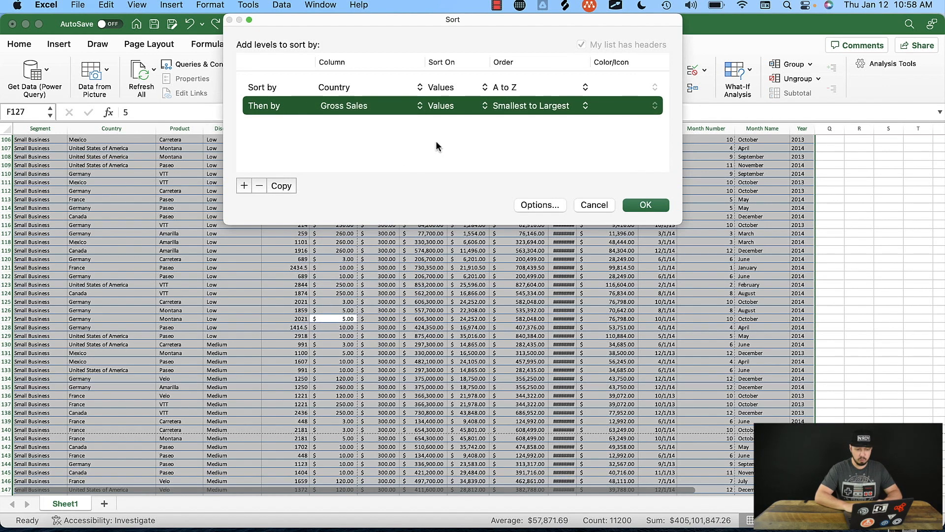
pyautogui.click(546, 107)
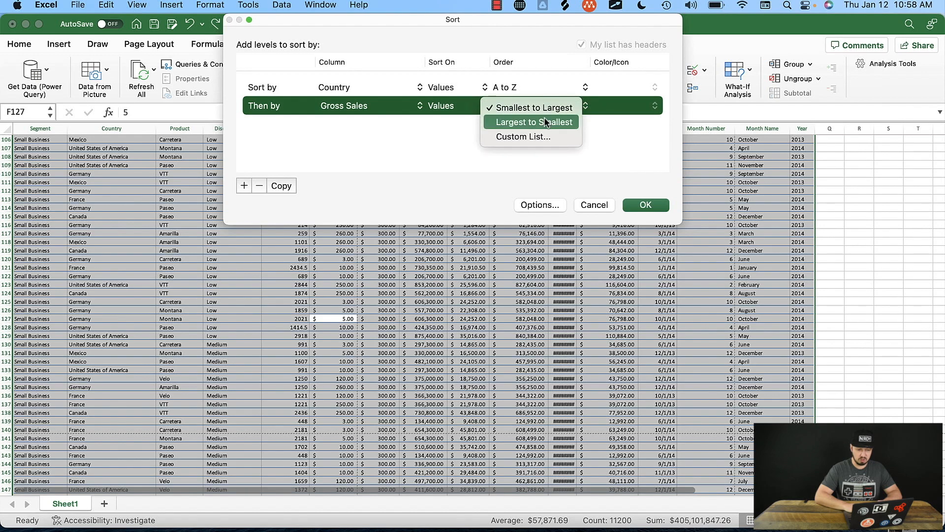
pyautogui.click(542, 122)
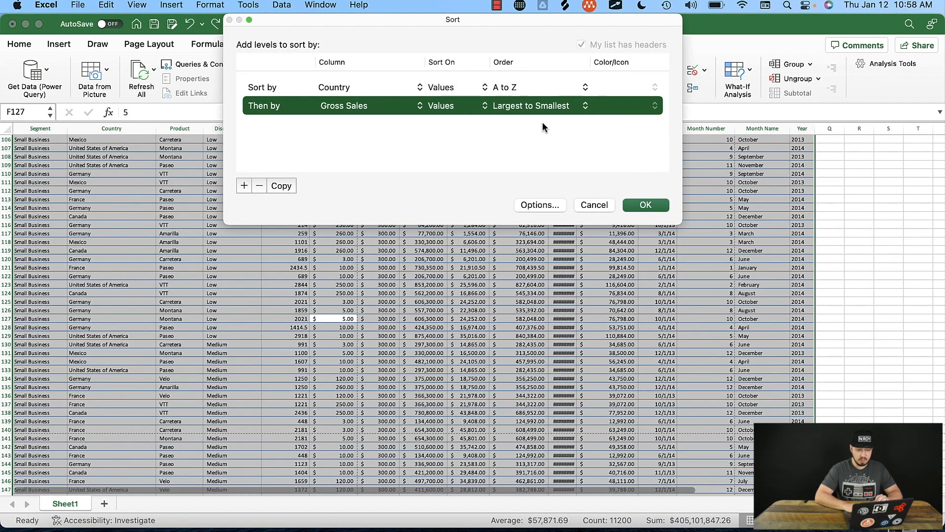
# - Apply the two-level sort to the table and review the first Canada rows from Country to Discounts, down to row 19
pyautogui.click(645, 203)
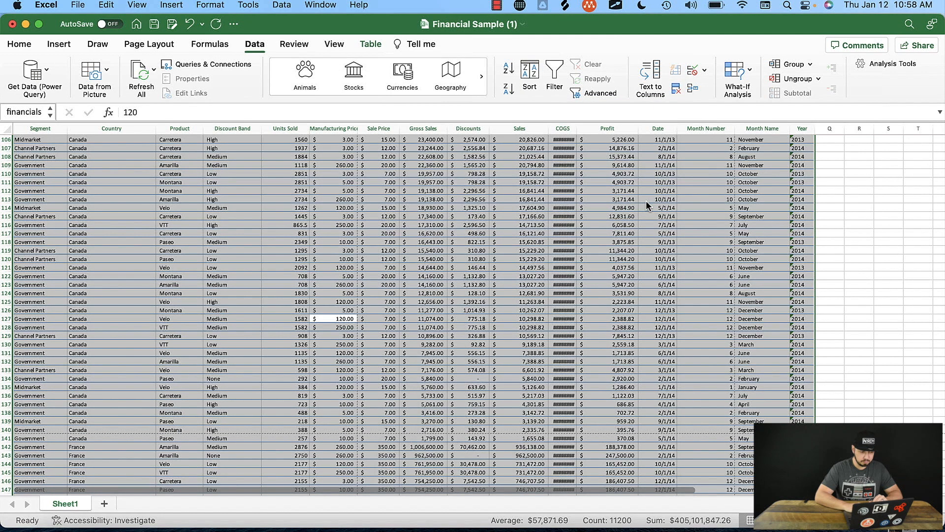
pyautogui.scroll(20, 405, 198)
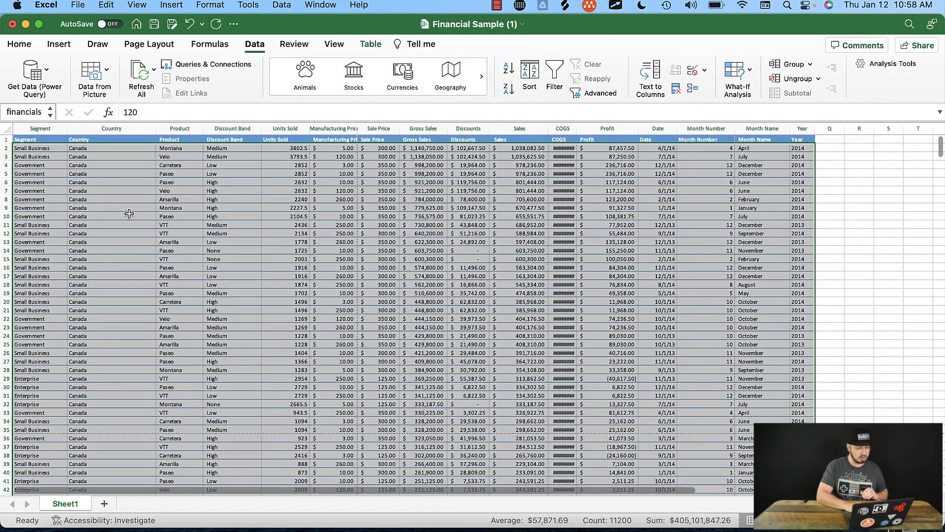
pyautogui.click(129, 213)
pyautogui.moveTo(83, 149); pyautogui.dragTo(471, 294)
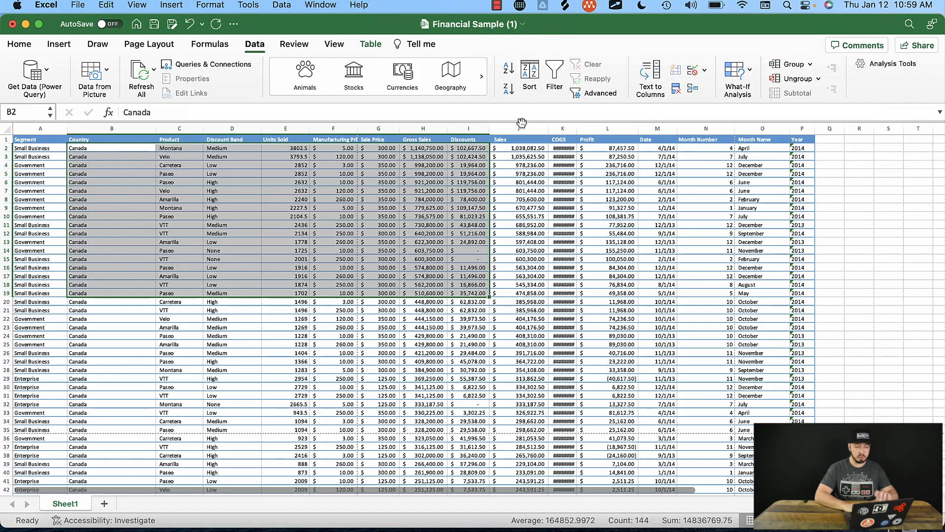
pyautogui.click(433, 207)
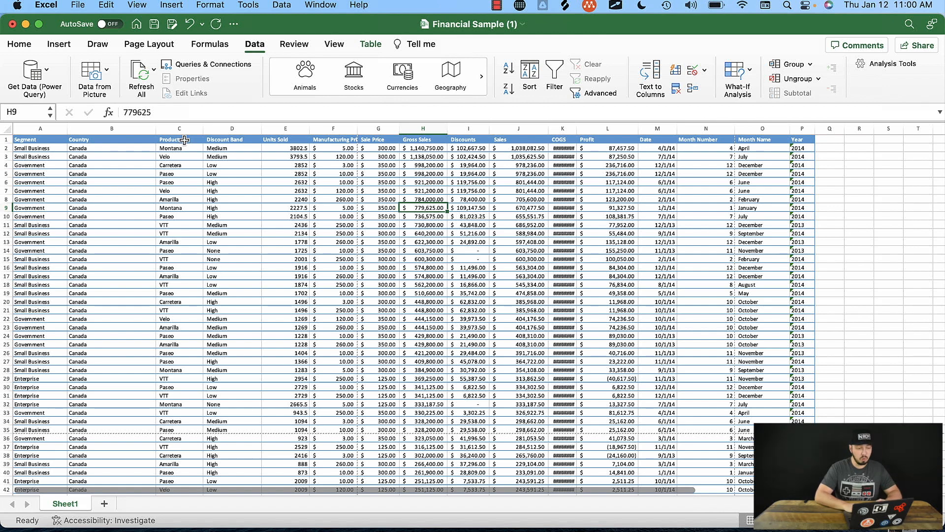
# - Turn on filtering for the table and filter the Product column to show only VTT
pyautogui.click(174, 165)
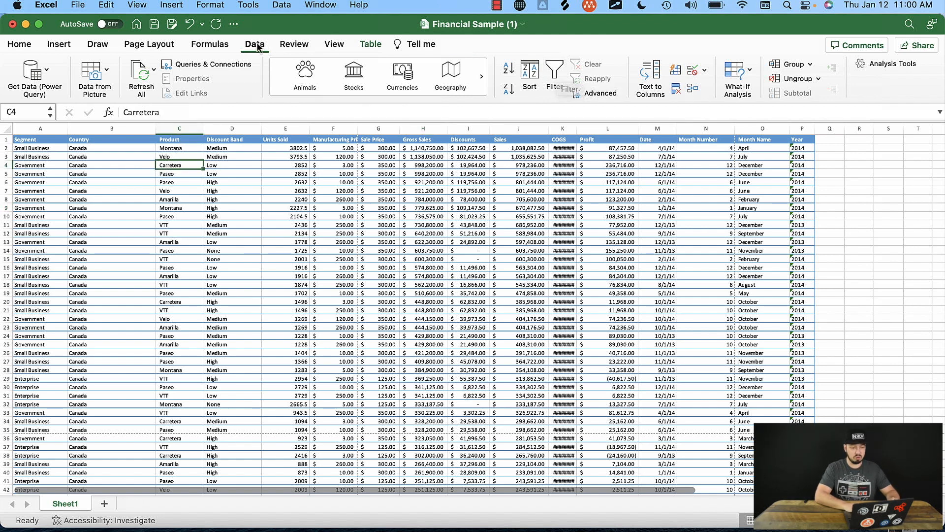
pyautogui.click(559, 76)
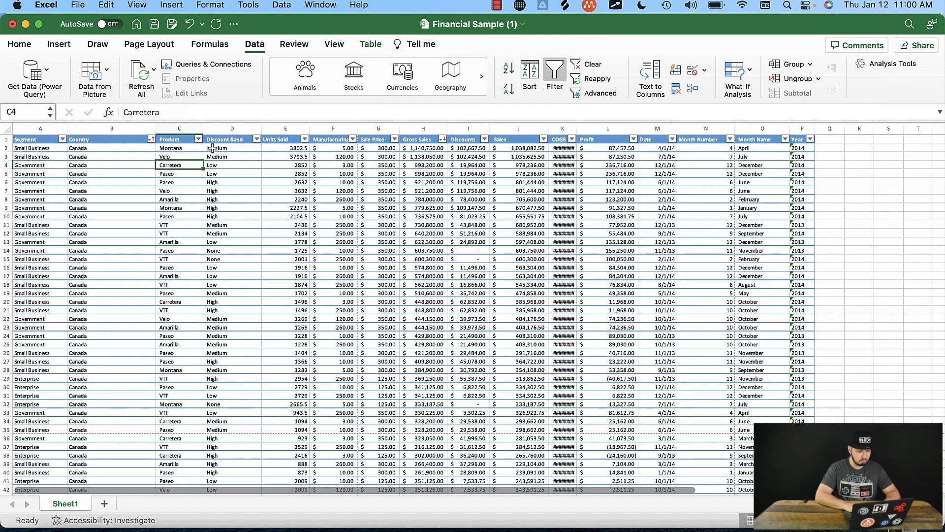
pyautogui.click(198, 139)
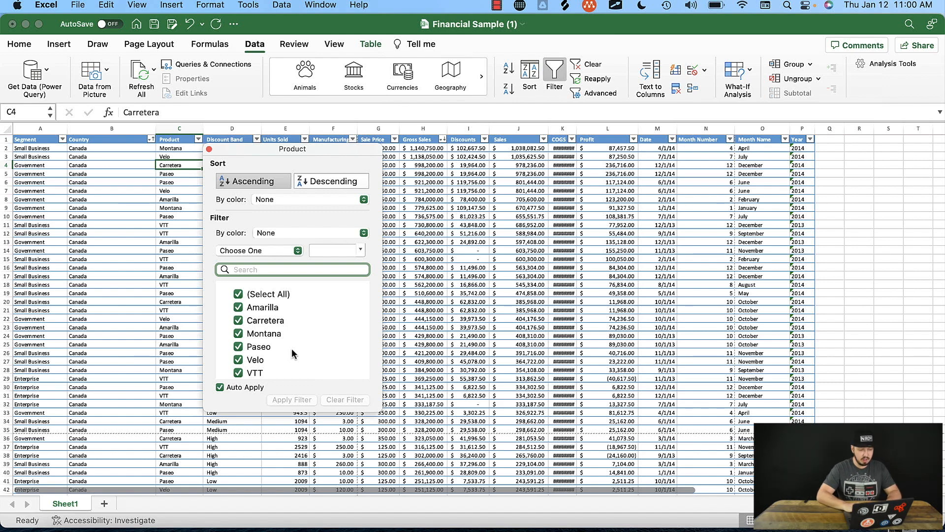
pyautogui.click(238, 294)
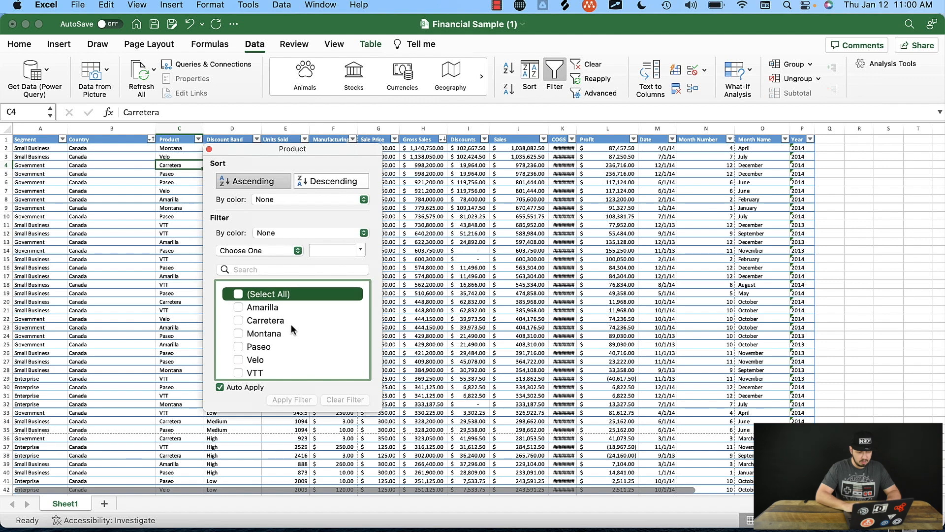
pyautogui.click(238, 373)
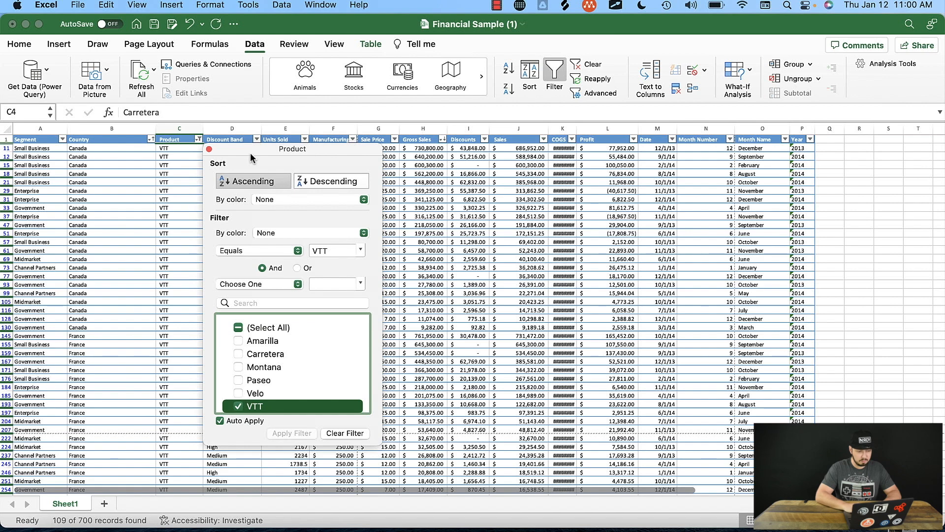
pyautogui.moveTo(248, 153); pyautogui.dragTo(716, 102)
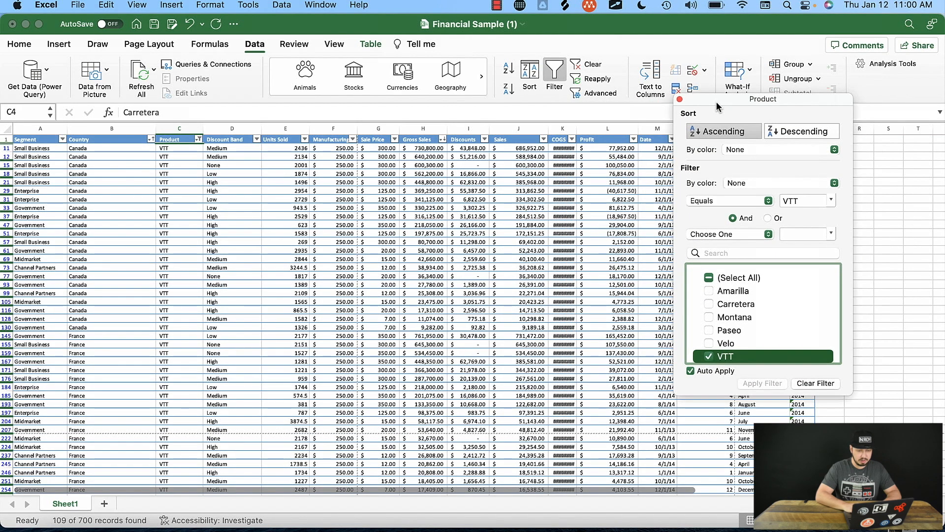
pyautogui.click(680, 101)
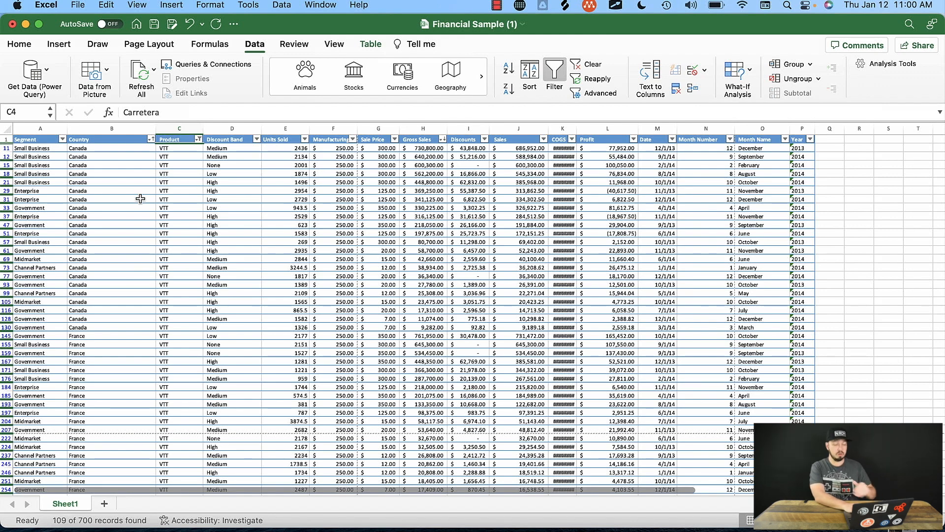
# - Look through the filtered VTT records down to the last United States of America row and return to the start of the table
pyautogui.click(174, 179)
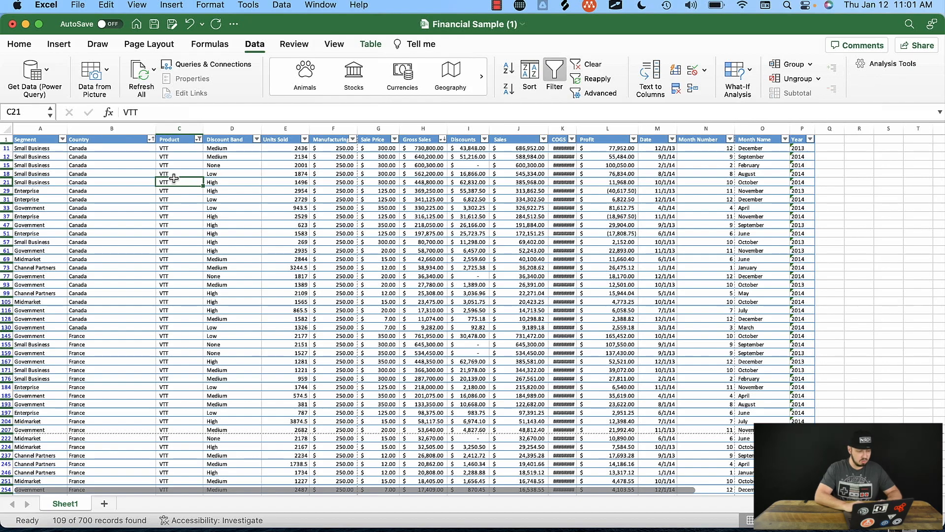
pyautogui.scroll(-20, 174, 178)
pyautogui.scroll(15, 174, 178)
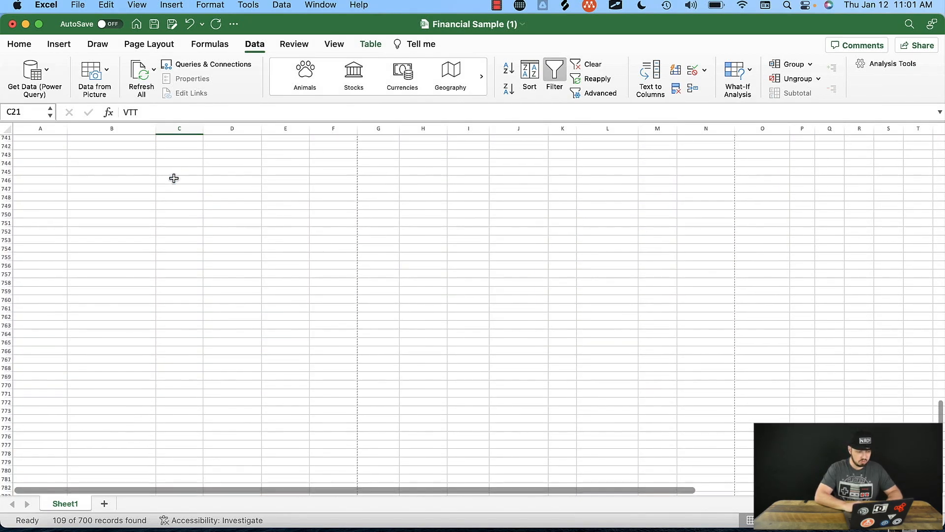
pyautogui.scroll(-1, 173, 178)
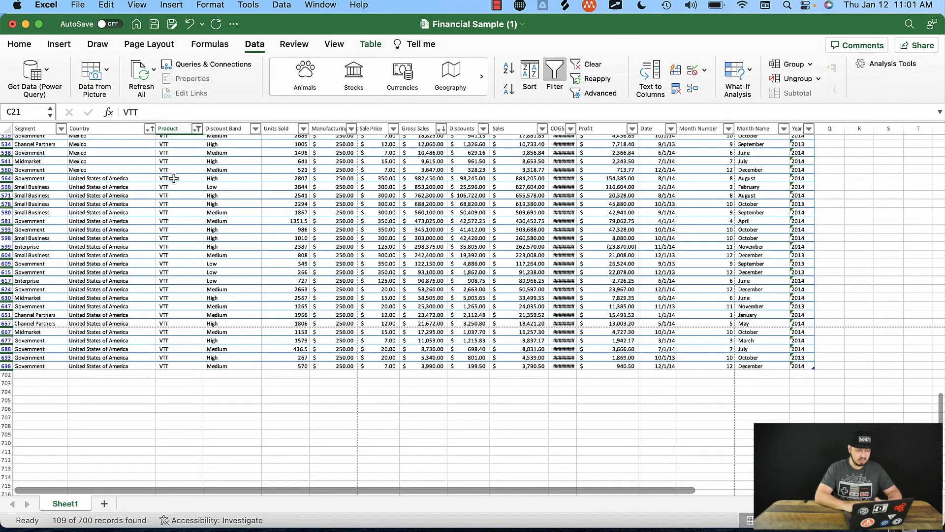
pyautogui.scroll(-3, 173, 178)
pyautogui.scroll(1, 174, 178)
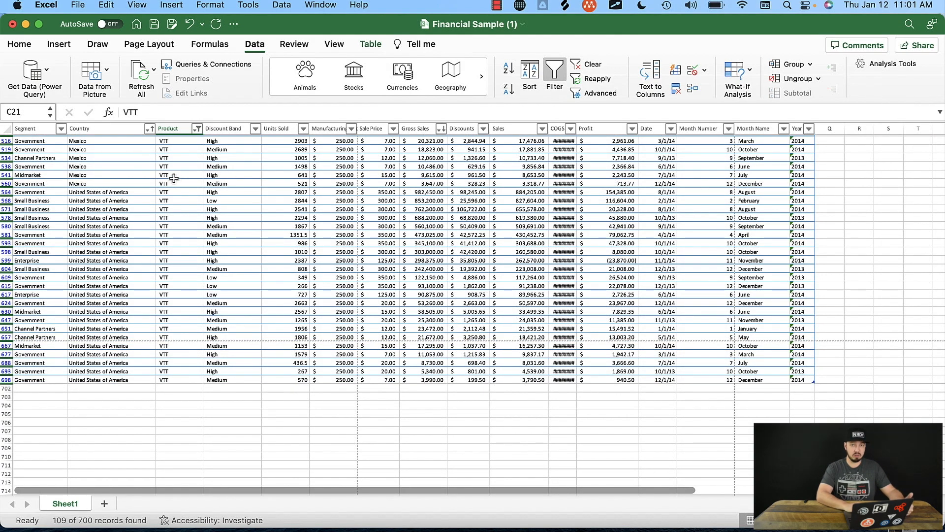
pyautogui.scroll(15, 173, 178)
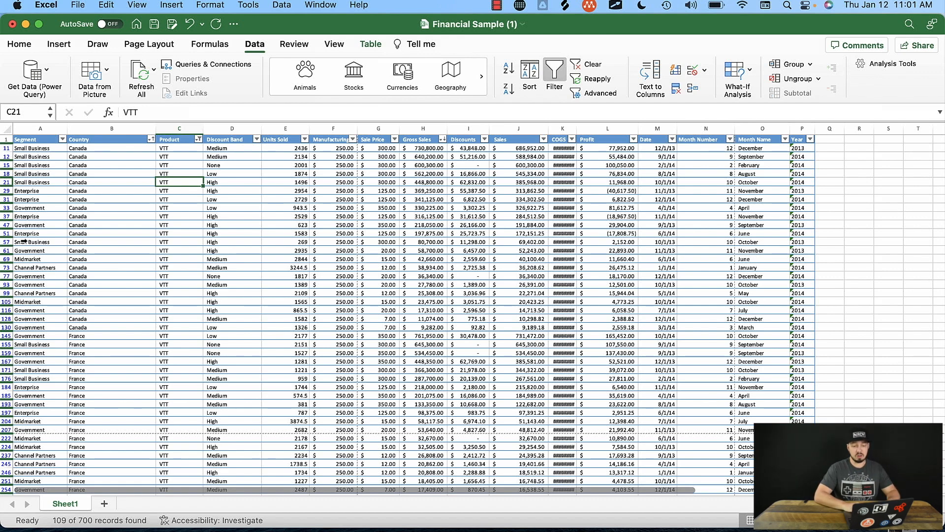
# - Turn off the table's filtering and select the Product cells from C2 to C28
pyautogui.click(557, 75)
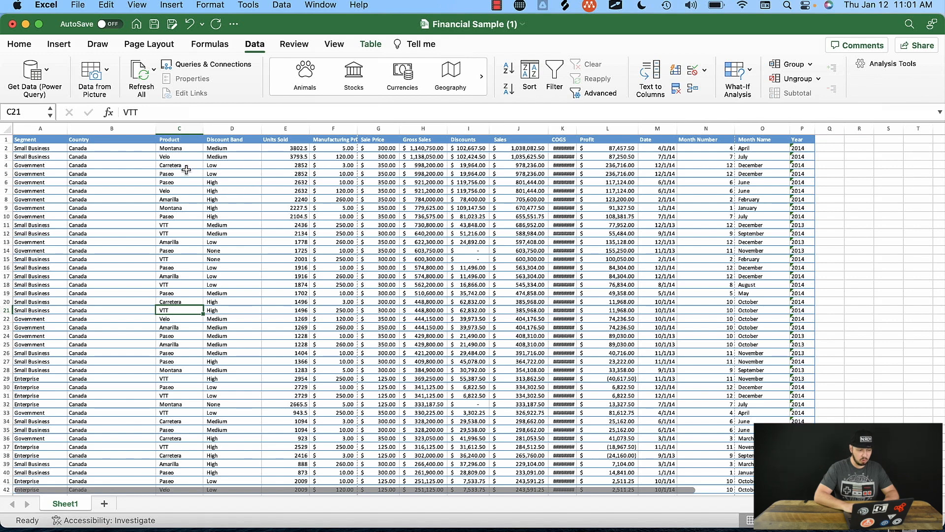
pyautogui.click(179, 149)
pyautogui.moveTo(180, 149); pyautogui.dragTo(183, 371)
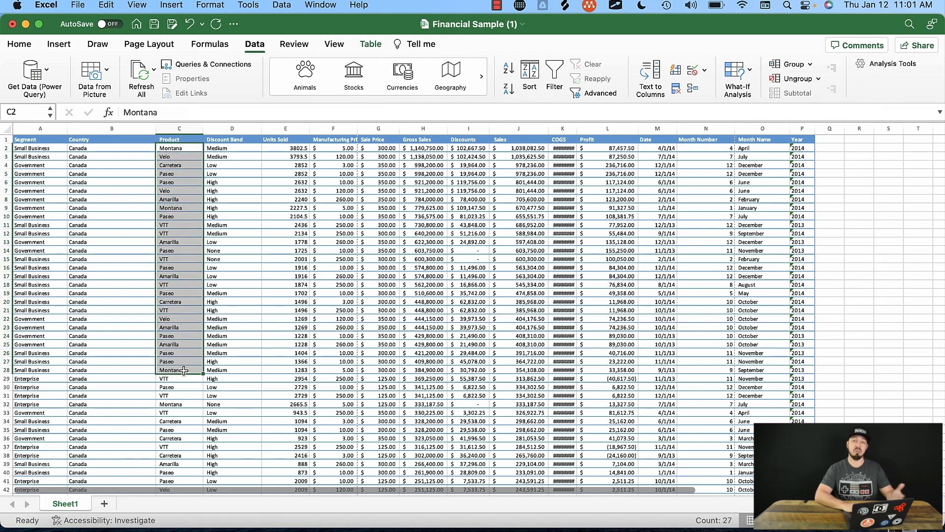